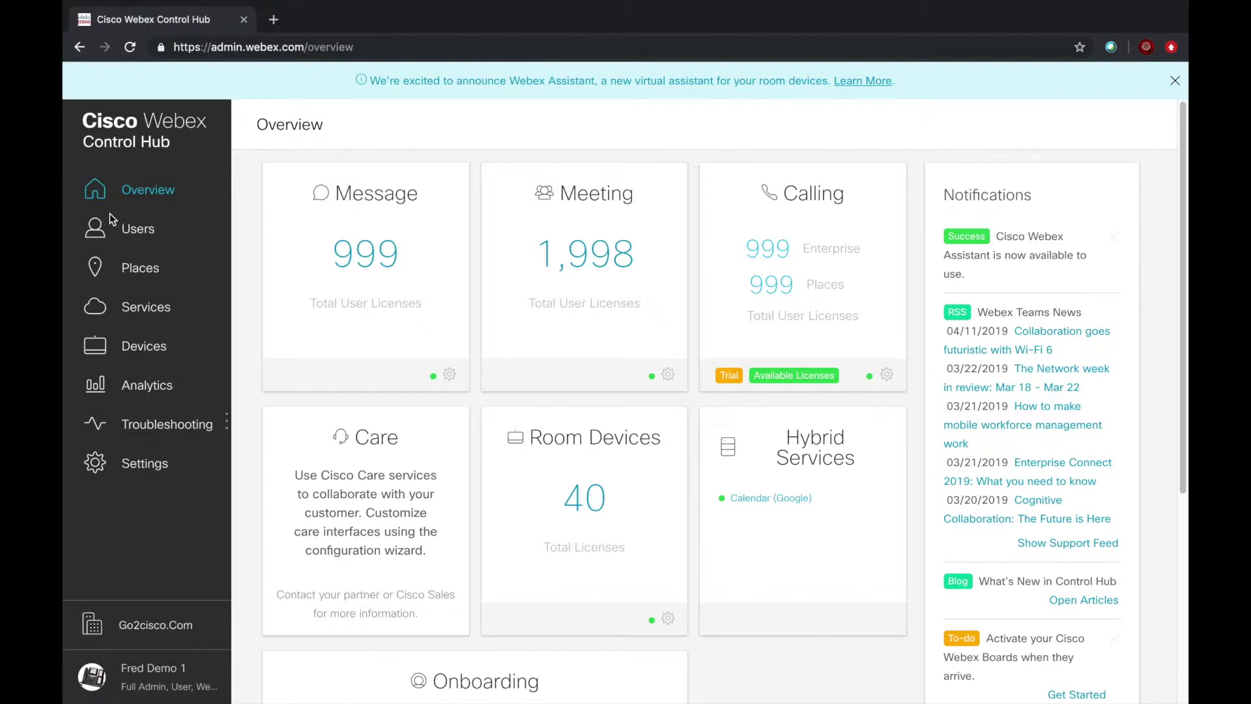
- Review the Demo 1 user's services, devices, location and calling settings, then view the Places list
click(136, 233)
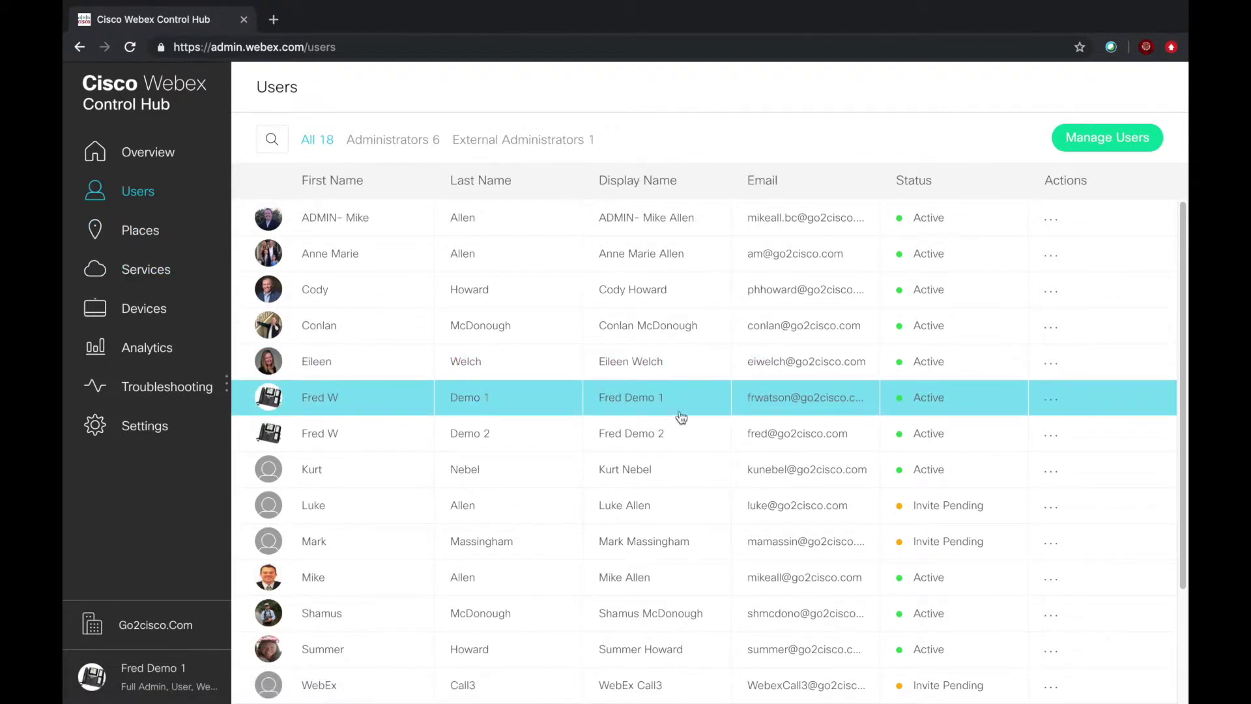
click(1091, 406)
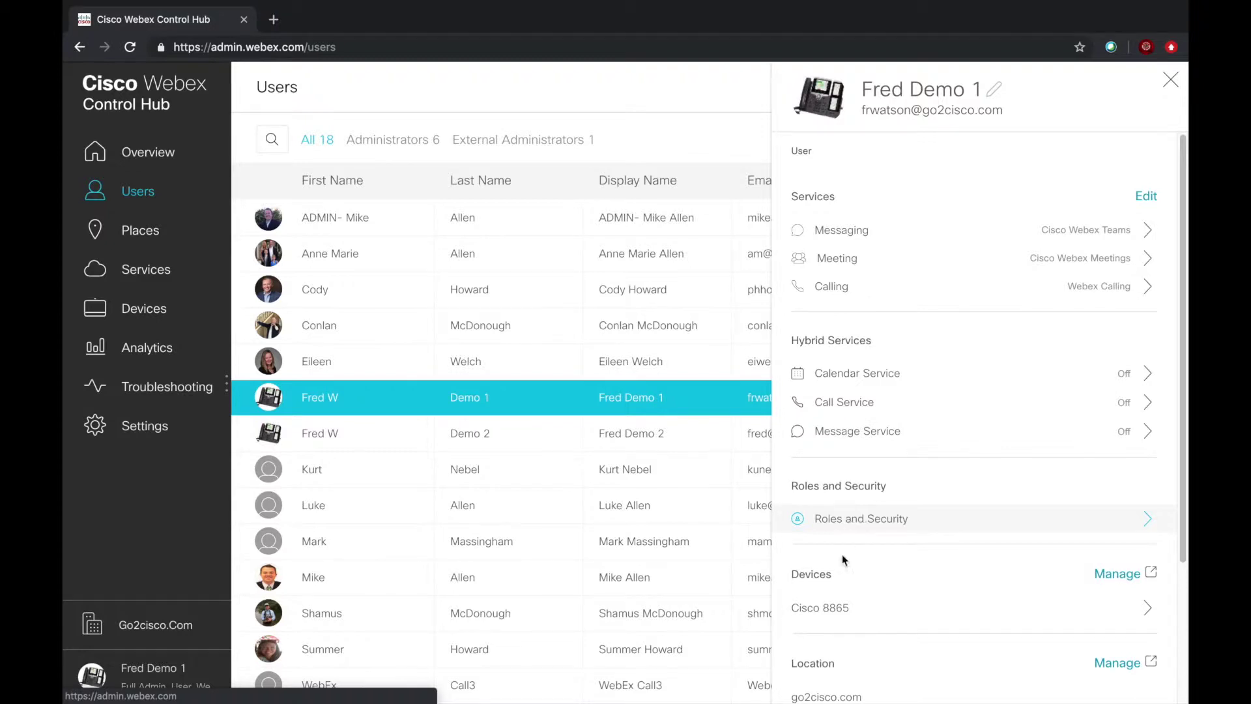
scroll(827, 595, down, 2)
scroll(824, 668, down, 3)
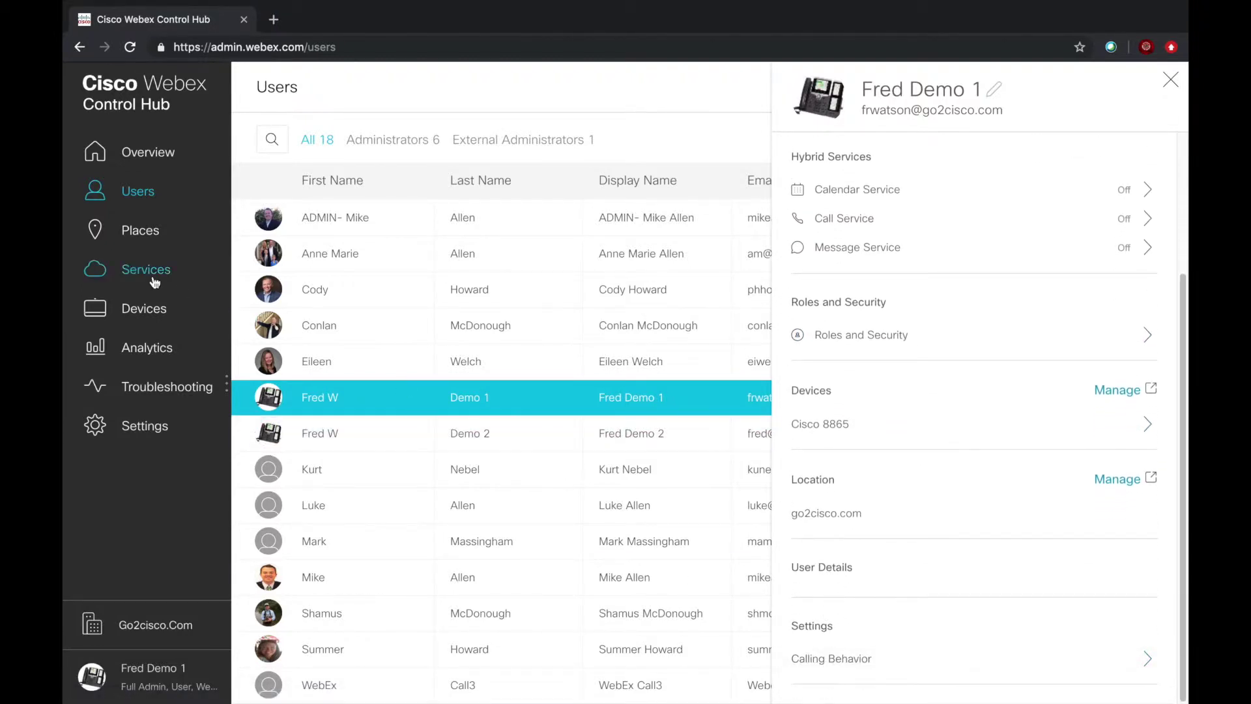
click(134, 230)
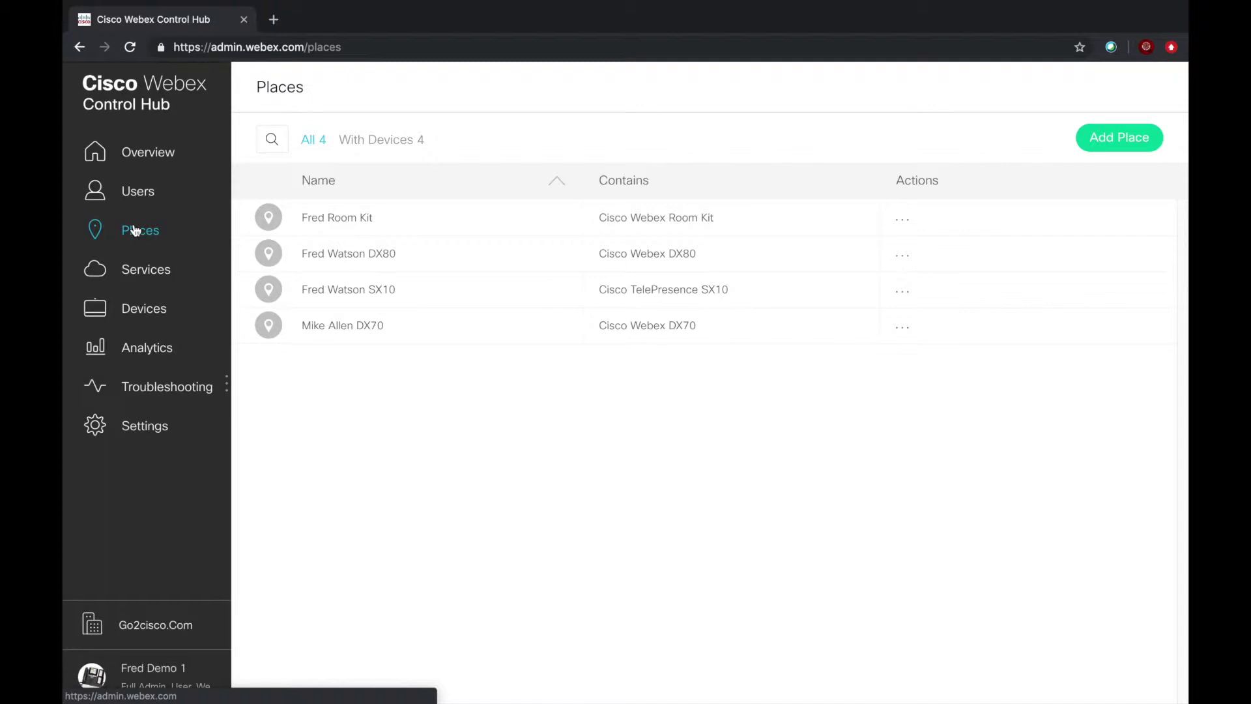
- Show the Call service's Features page listing the two Auto Attendant entries
click(146, 282)
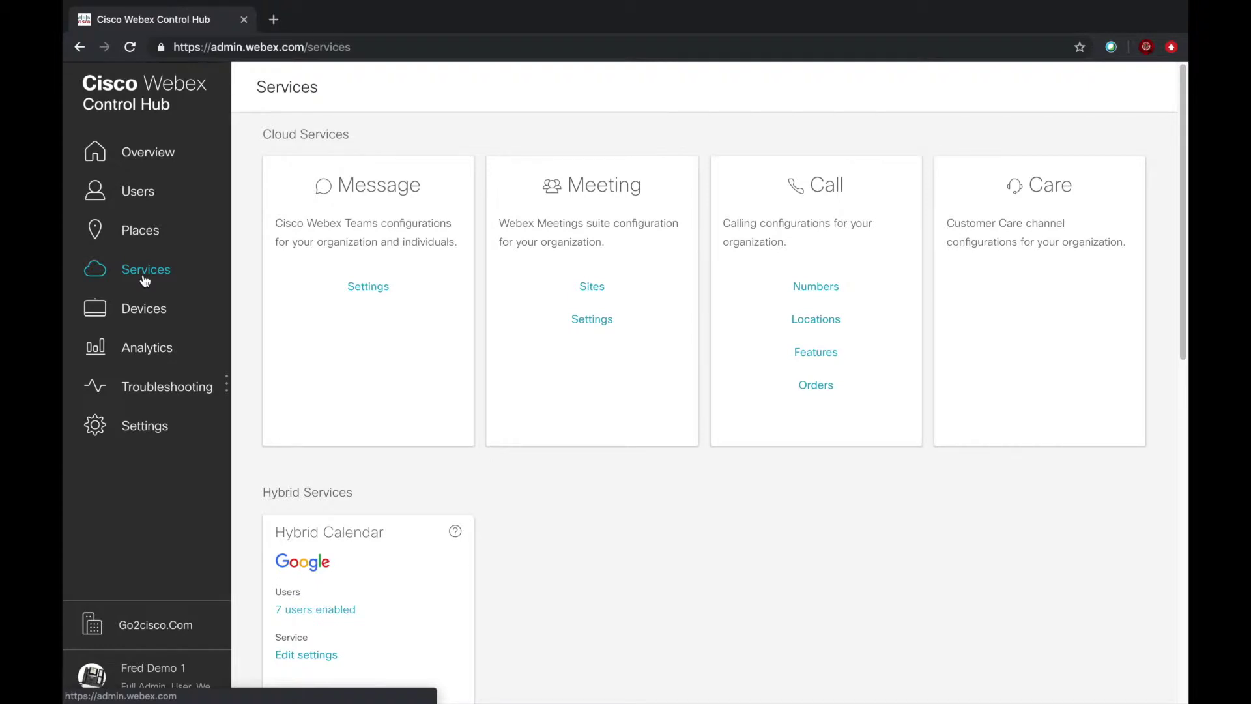
click(816, 353)
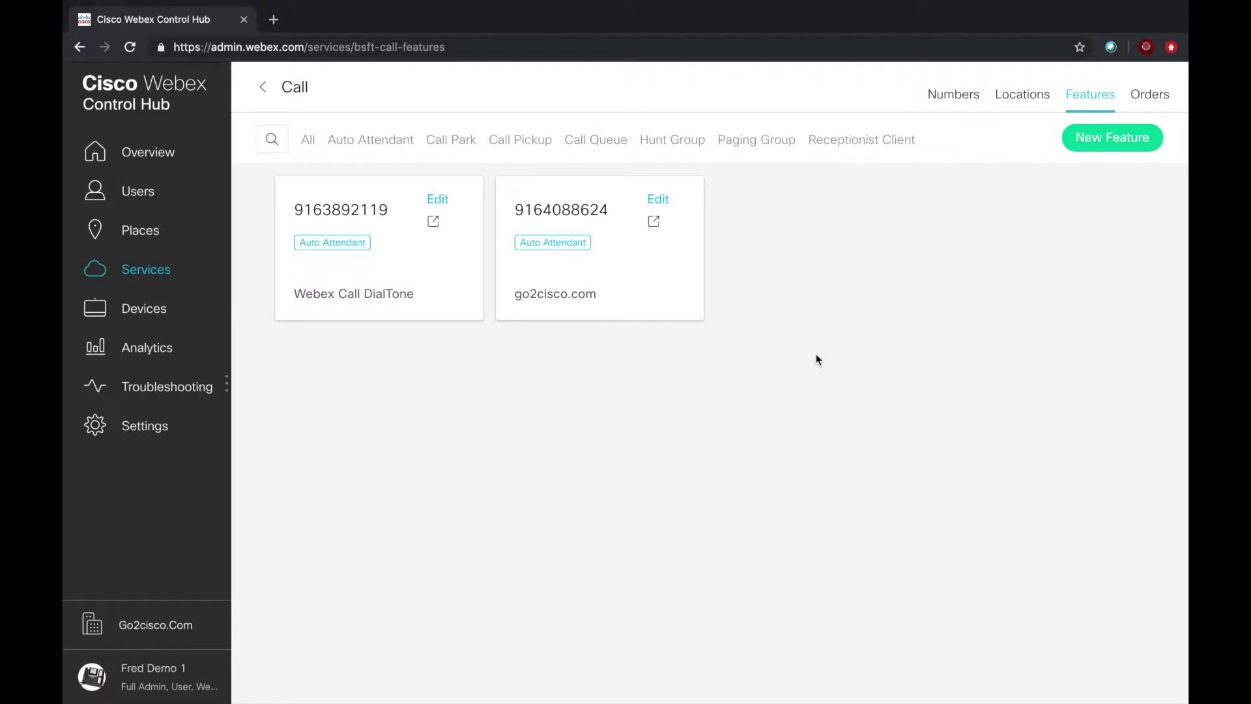
click(1139, 140)
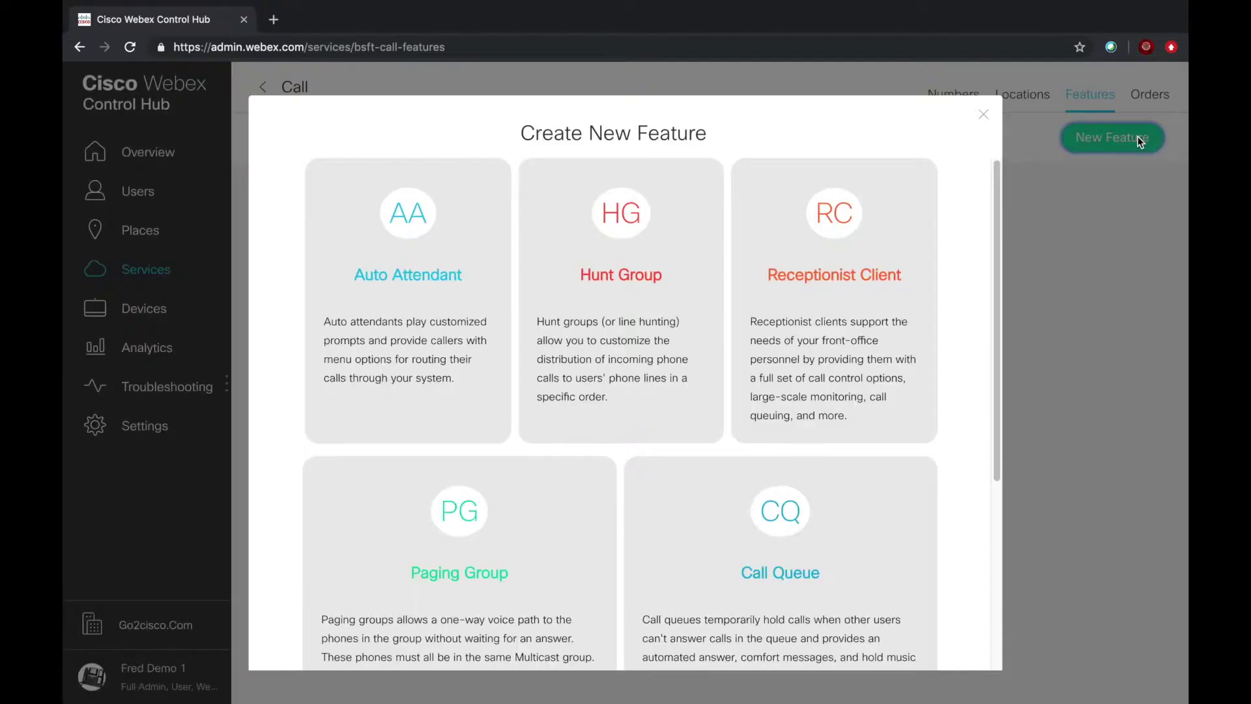
click(448, 320)
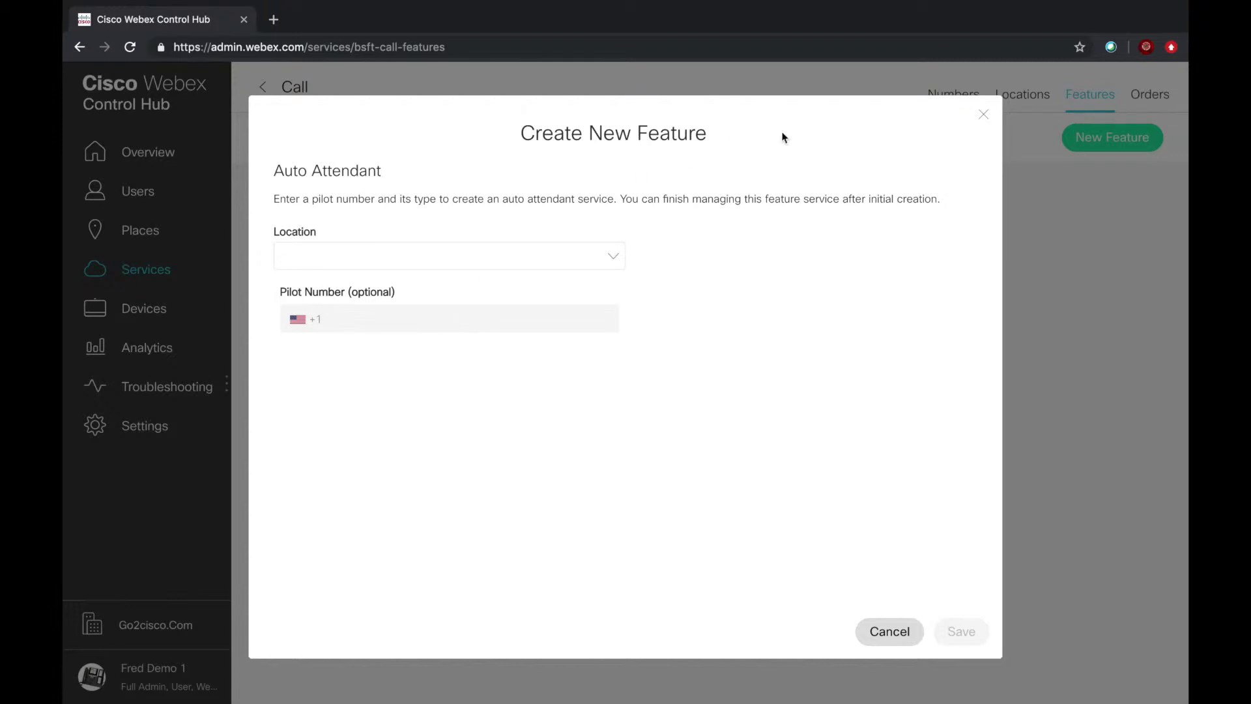
click(984, 117)
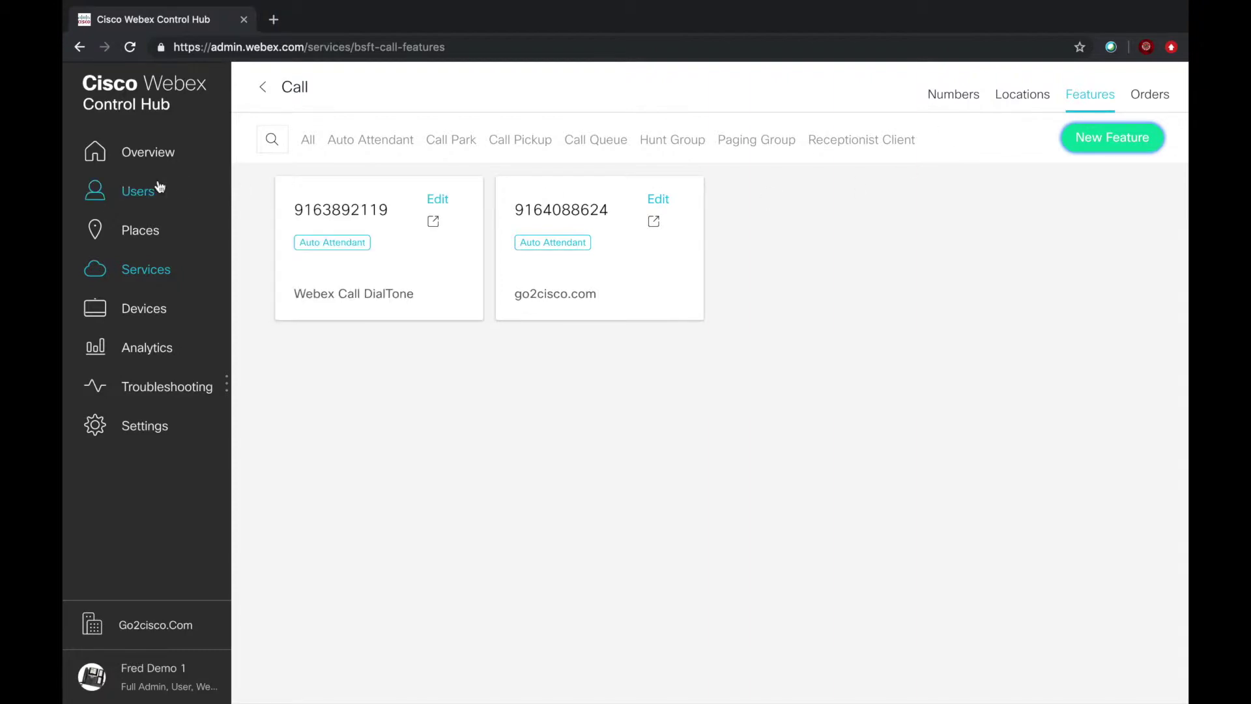
click(149, 151)
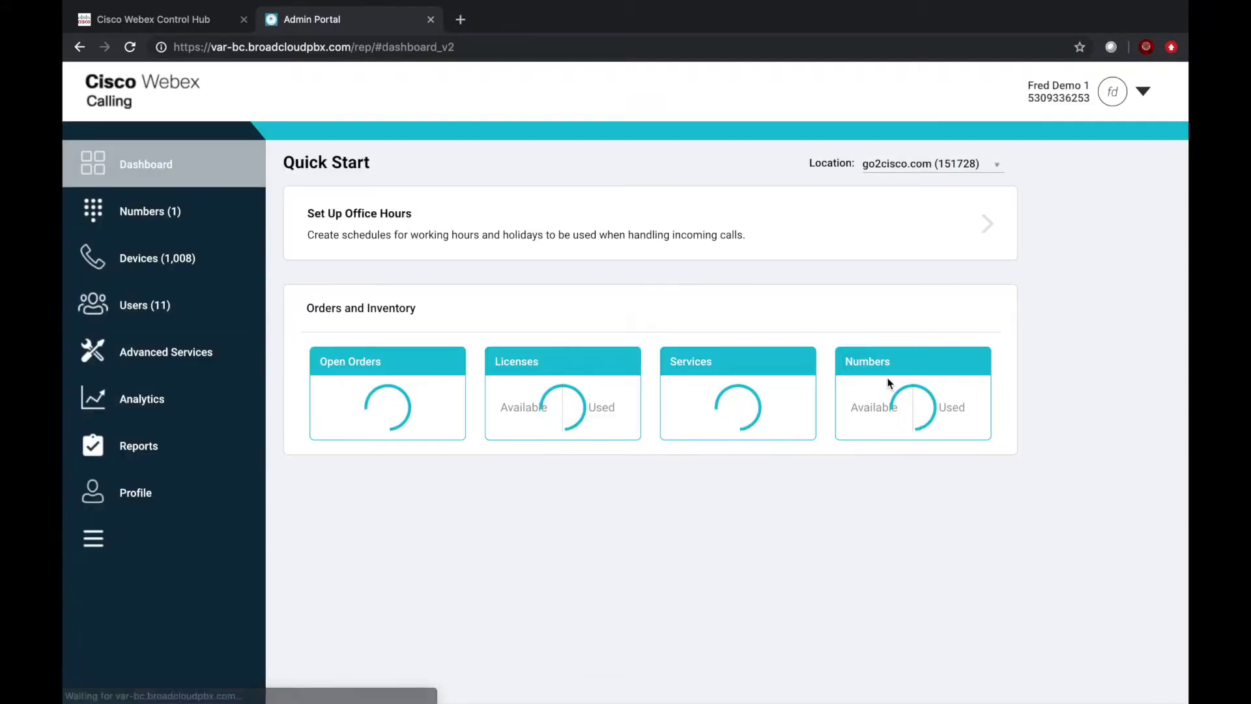
- Browse Users, Devices and Advanced Services, ending on the 11-user list with extensions and primary devices
click(168, 305)
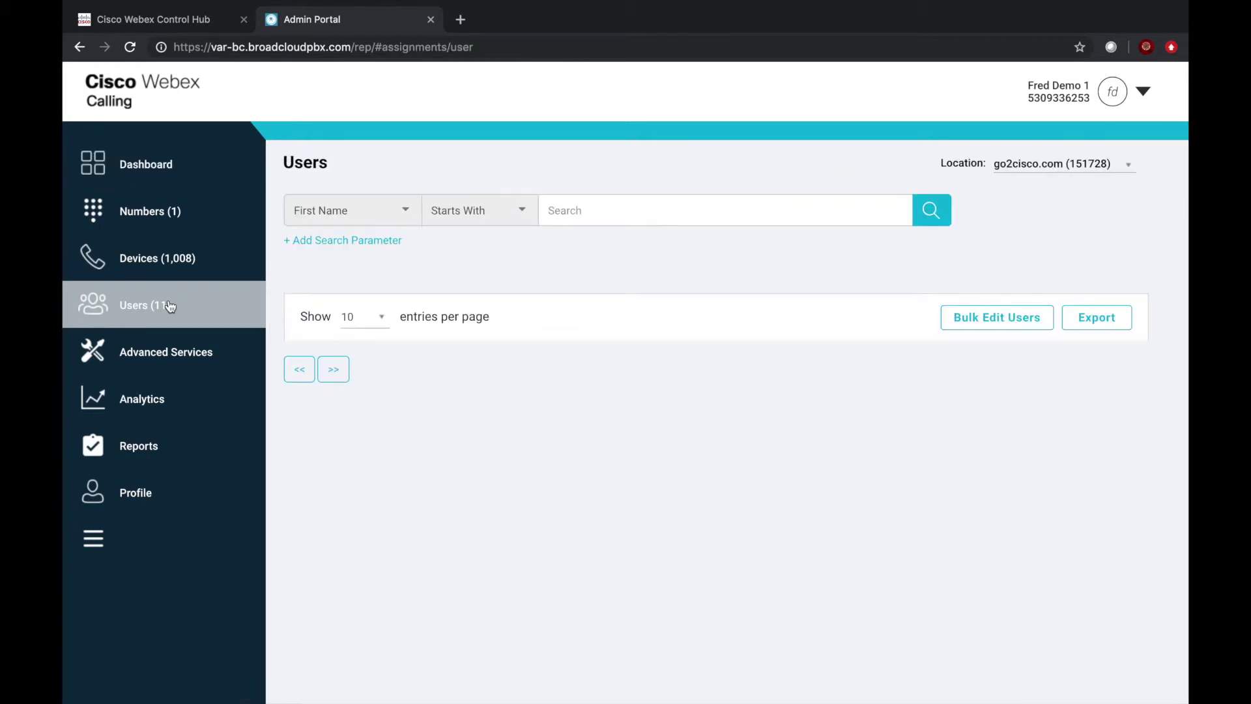
click(153, 255)
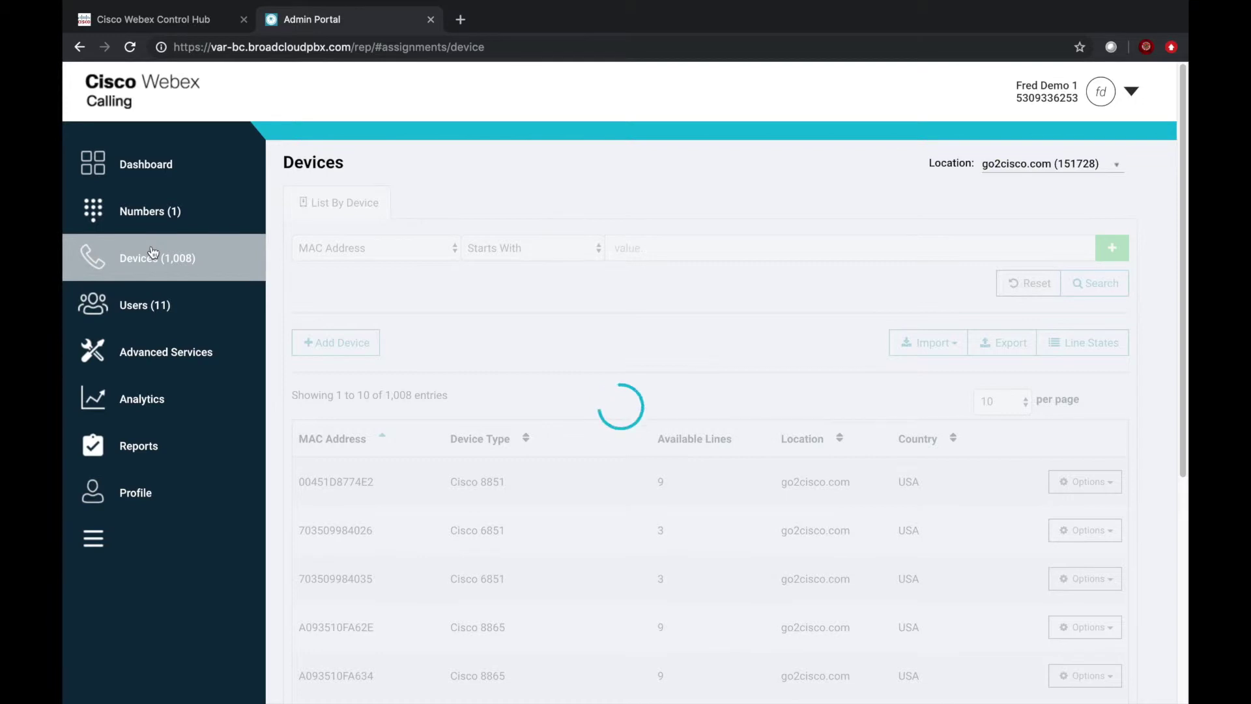
click(140, 355)
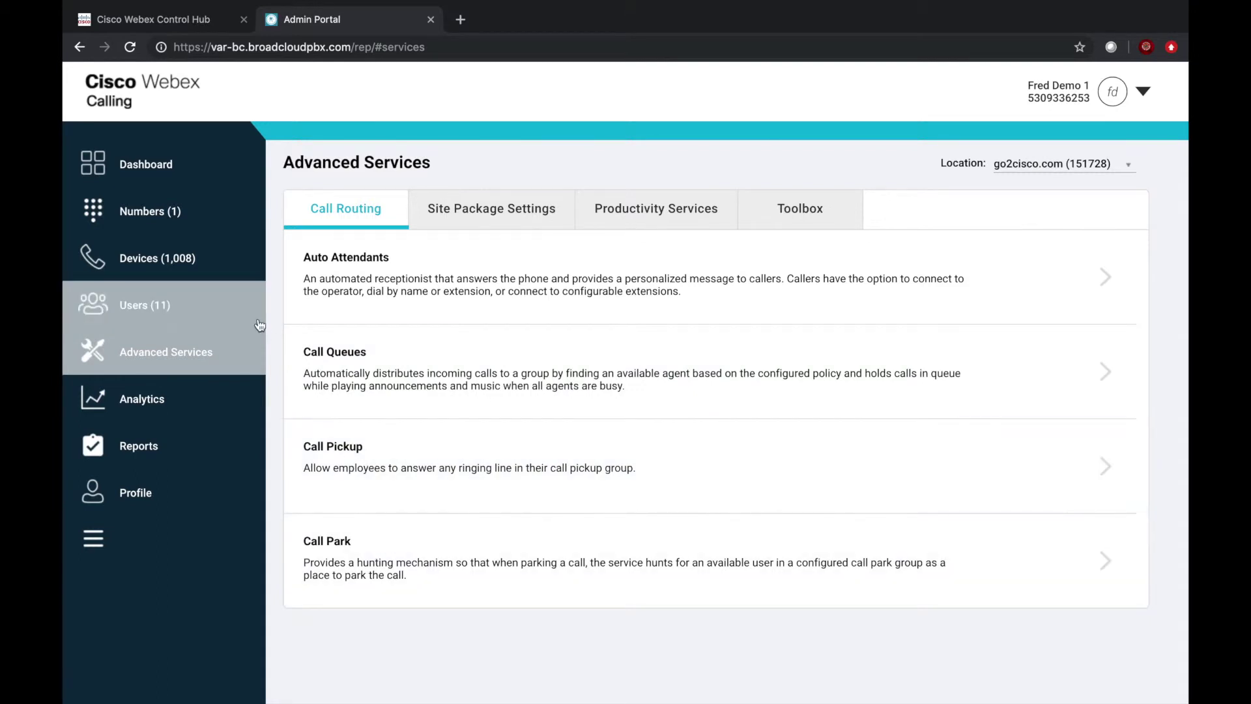
click(217, 313)
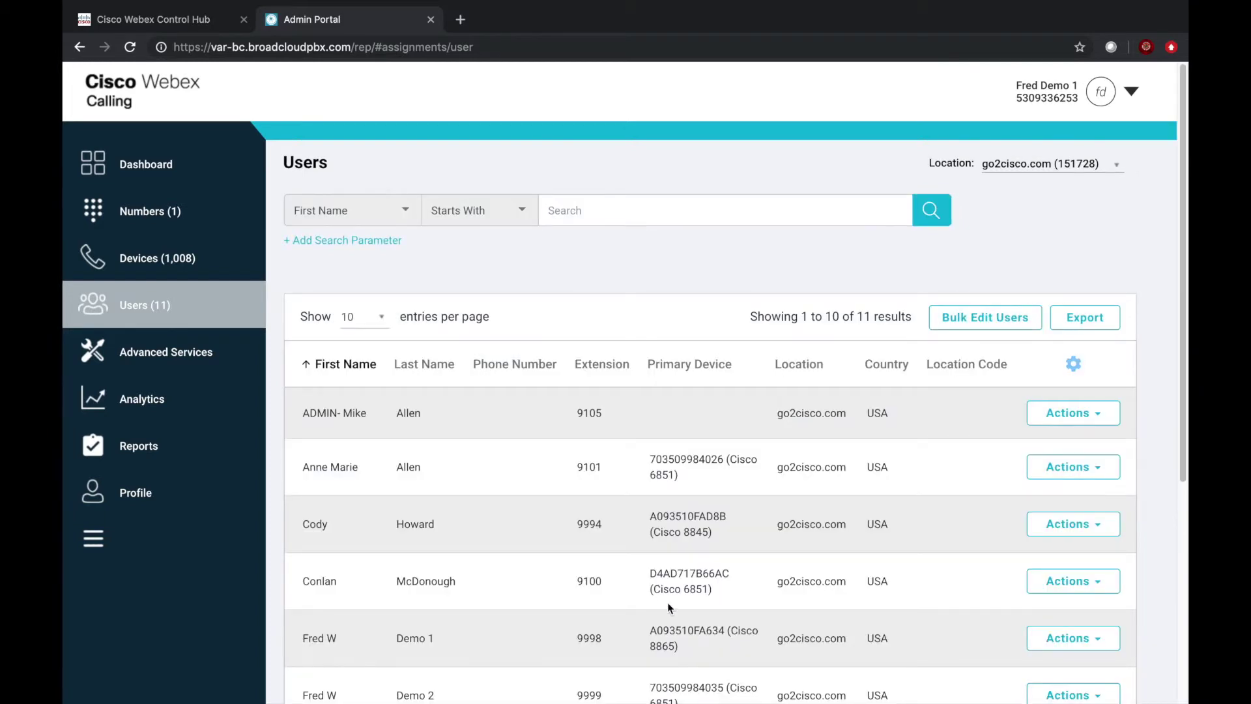
scroll(667, 602, down, 2)
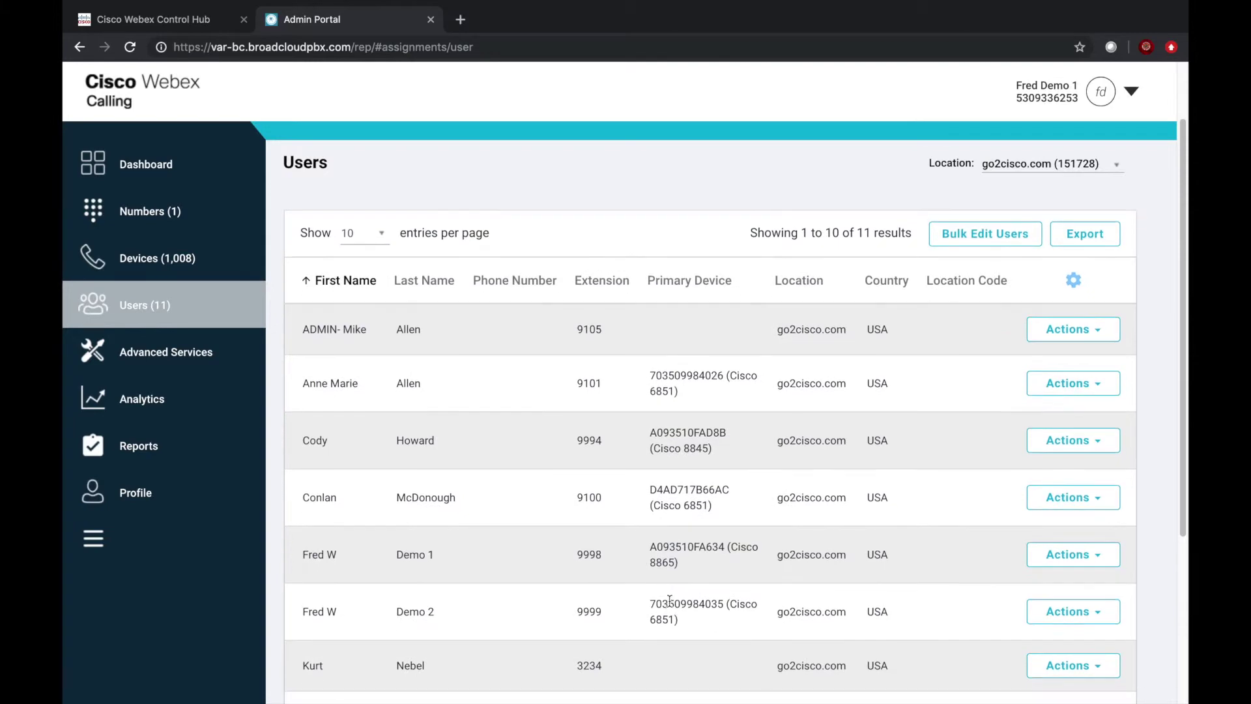
click(1083, 561)
click(1023, 566)
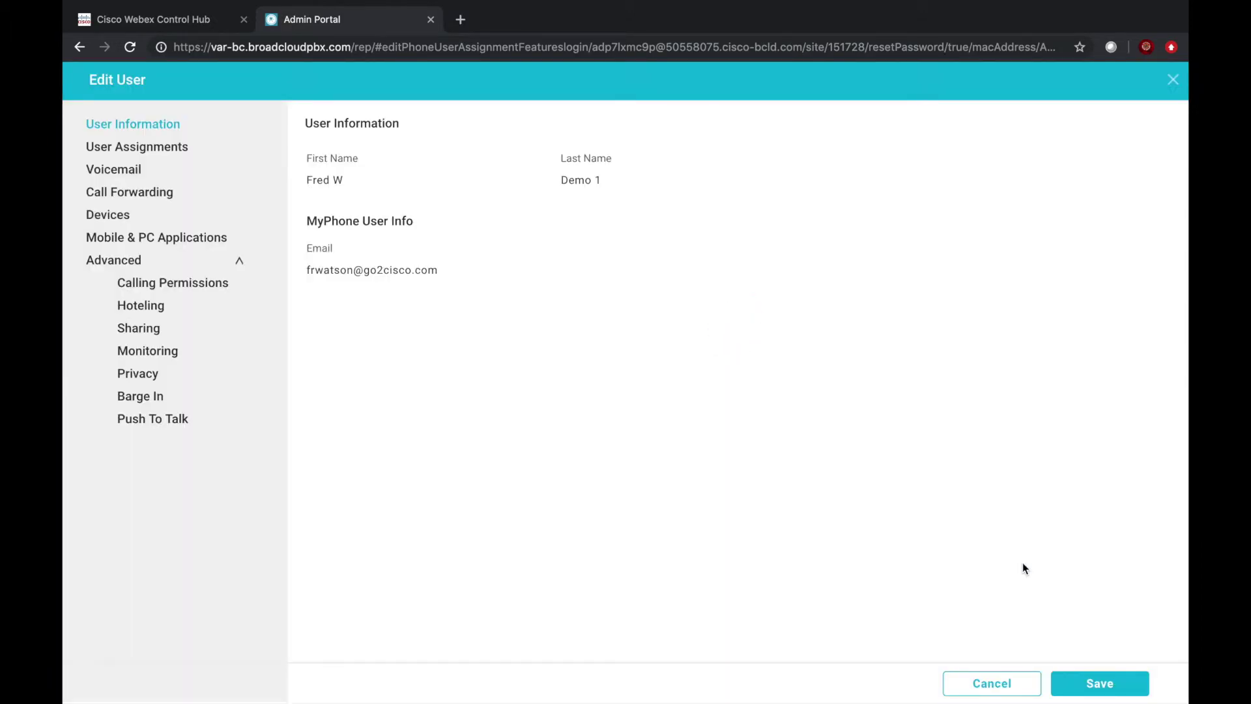
click(157, 149)
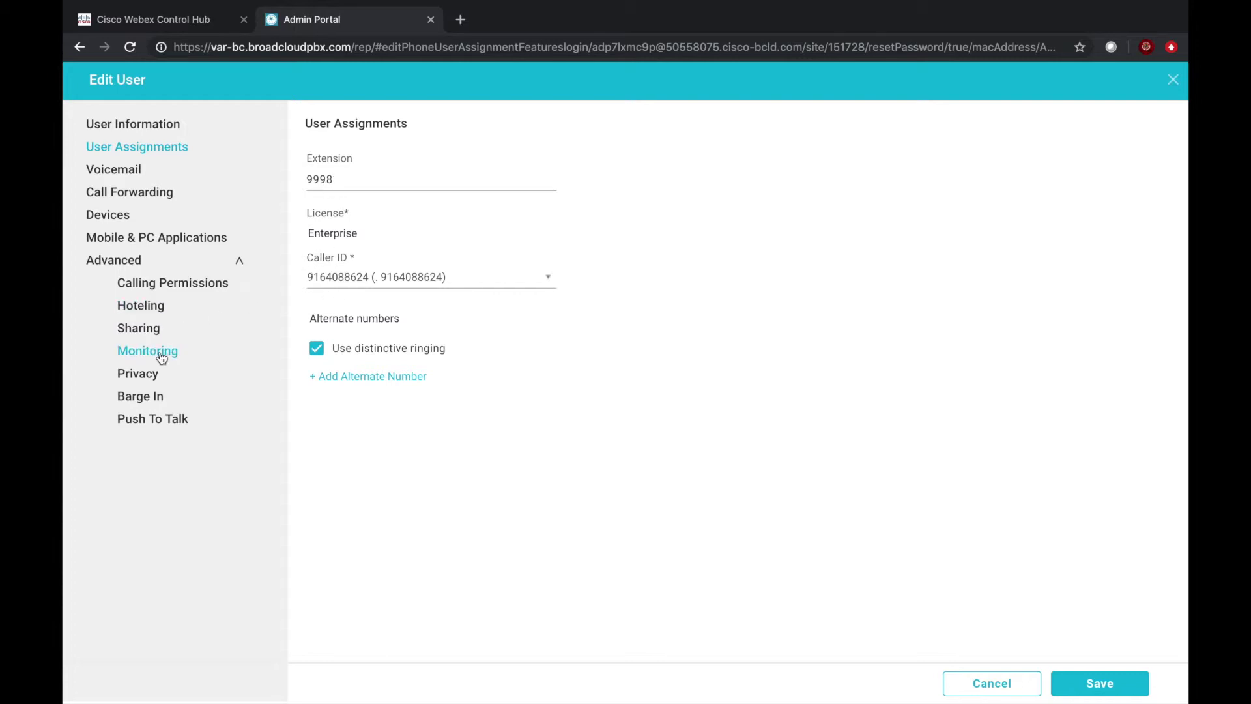
click(162, 356)
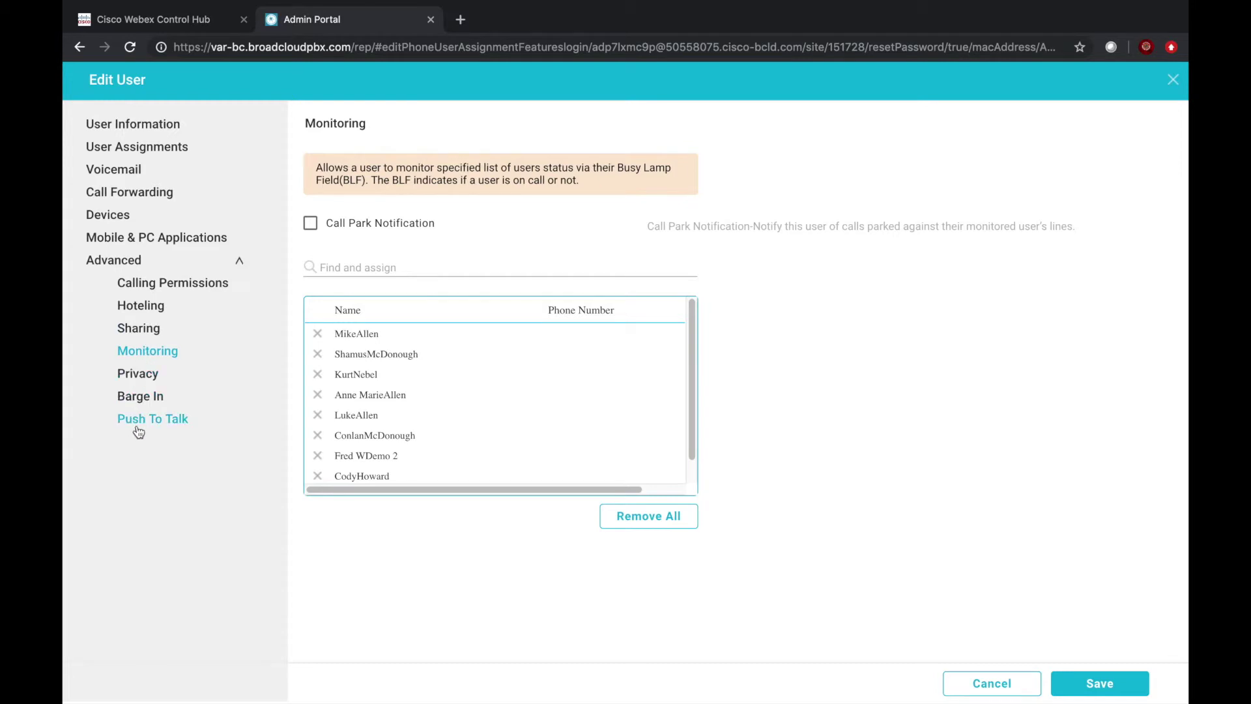
click(992, 686)
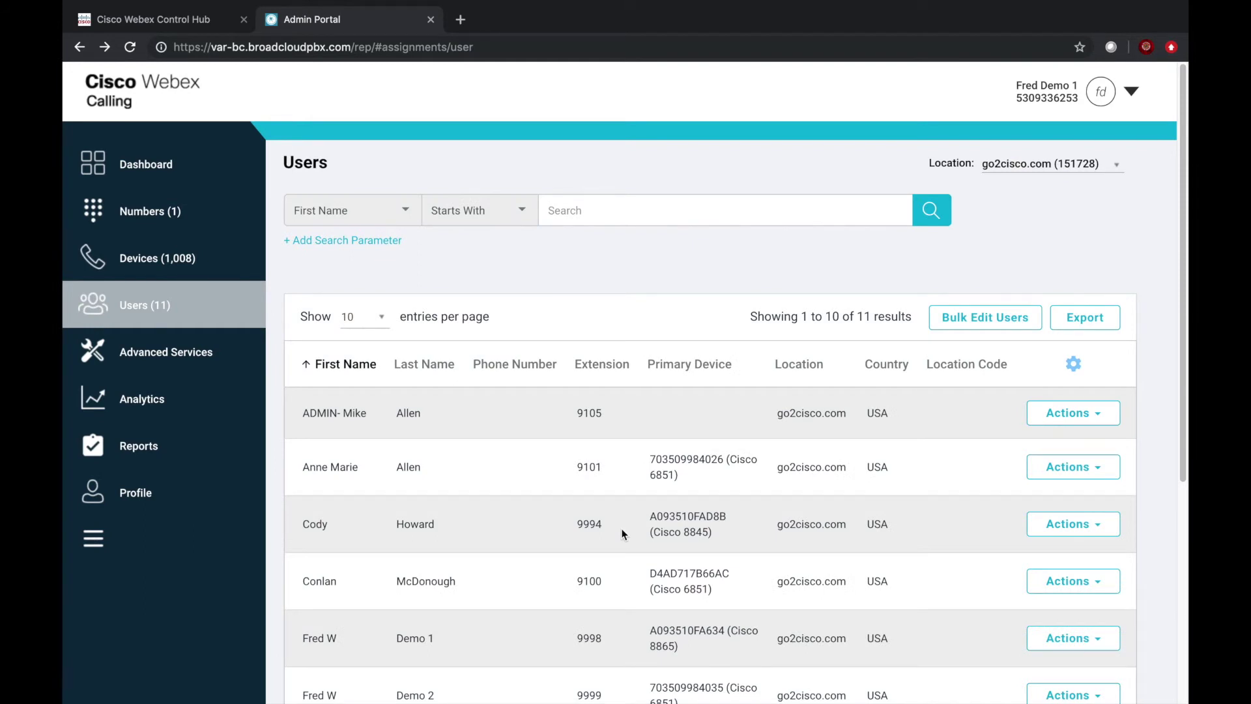
click(103, 25)
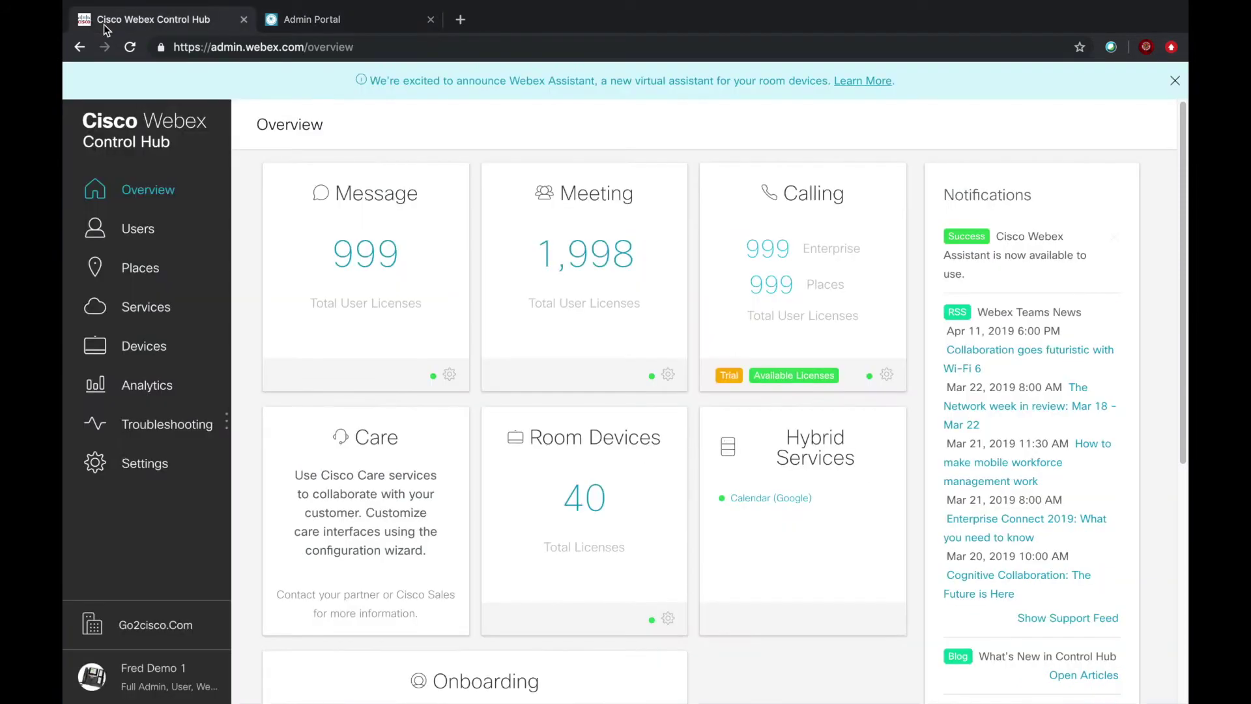
- Return to the admin portal and review the calling Reports and Analytics, then start a new browser tab
click(299, 23)
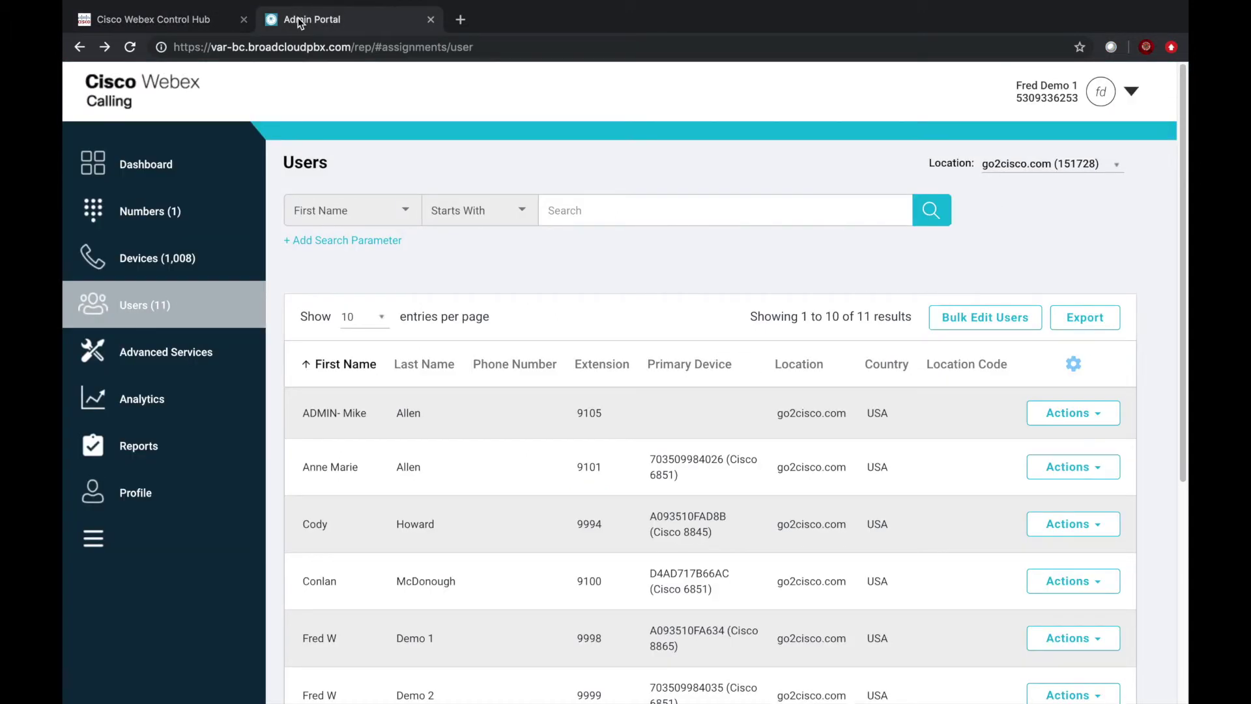
click(118, 461)
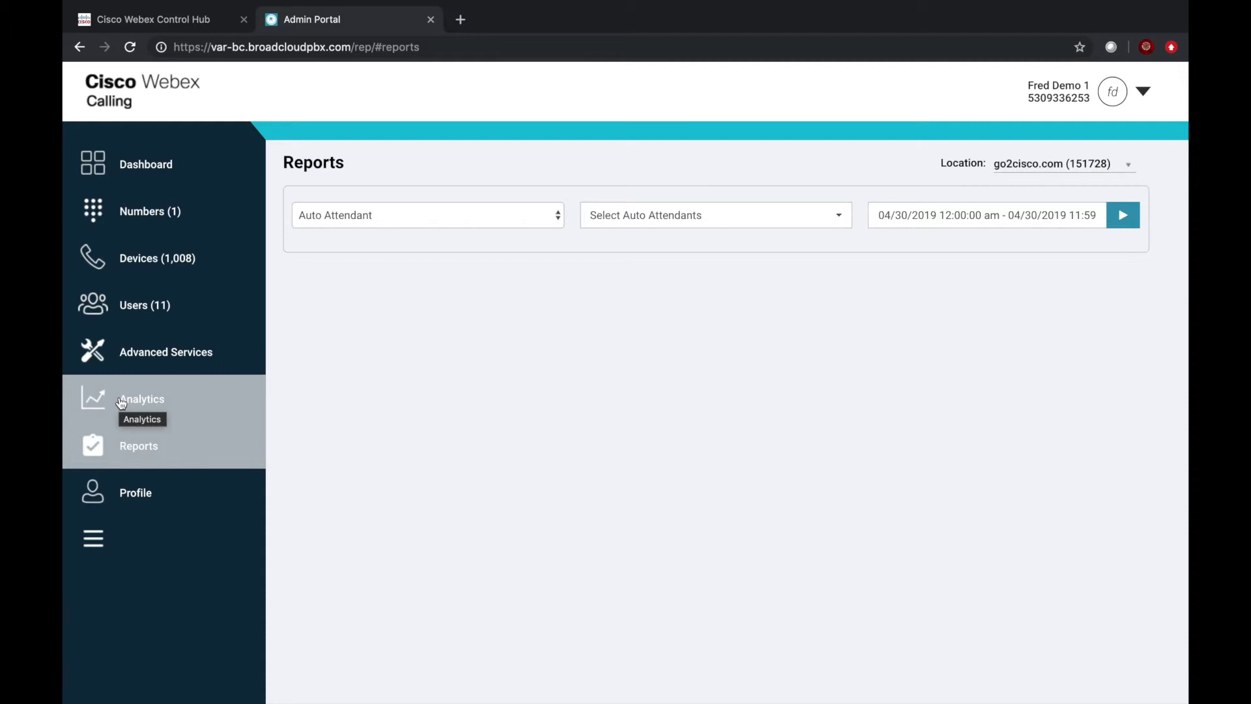
click(189, 419)
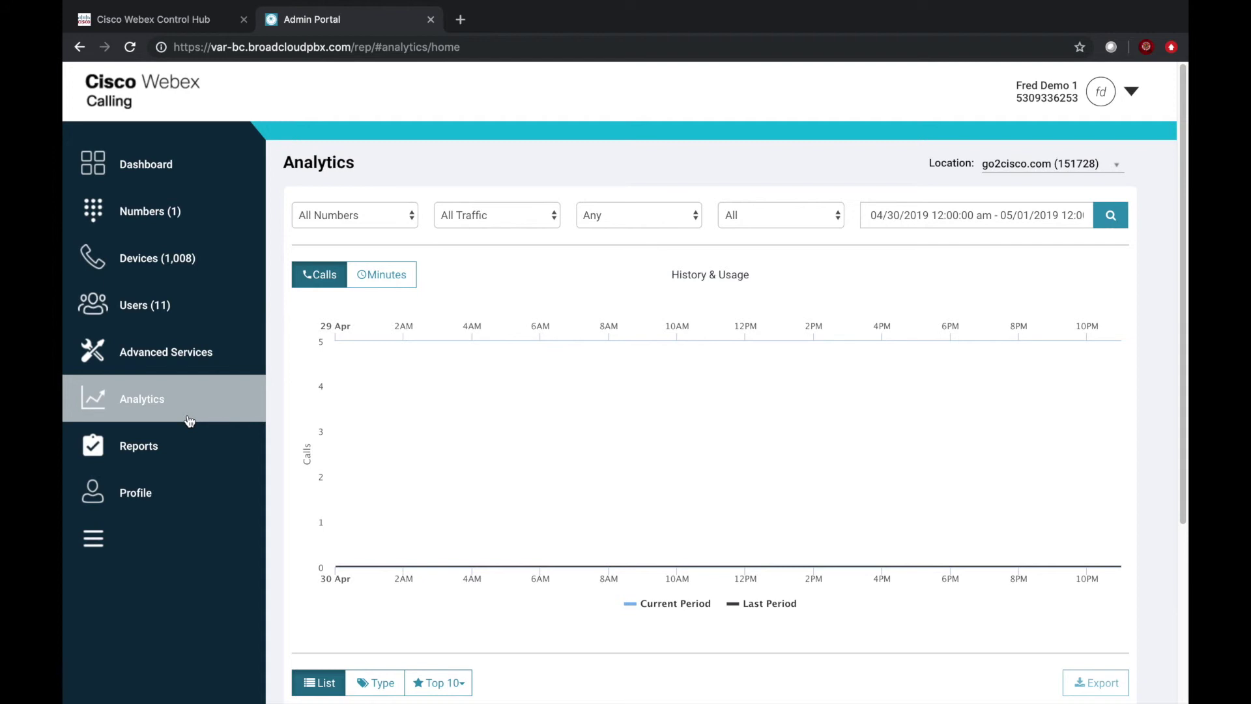
click(462, 20)
- Load settings.webex.com, sign in with the account e-mail and password, and show more profile options
text(setting)
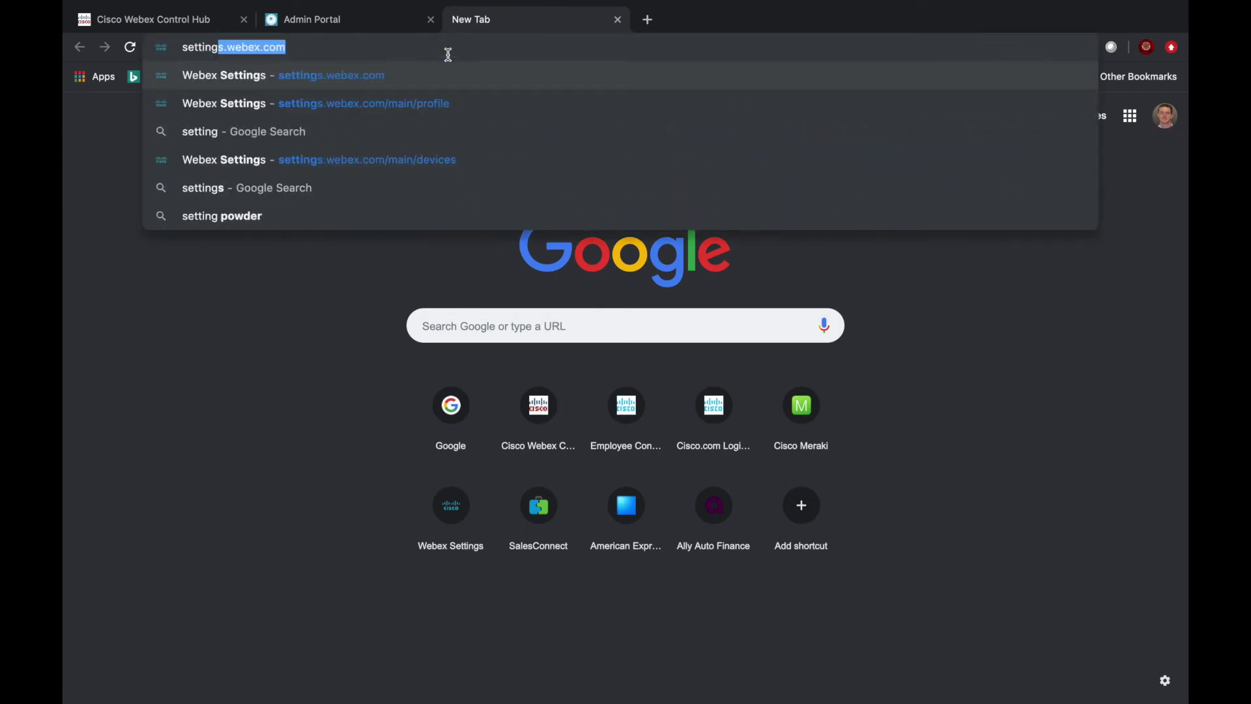
key(Return)
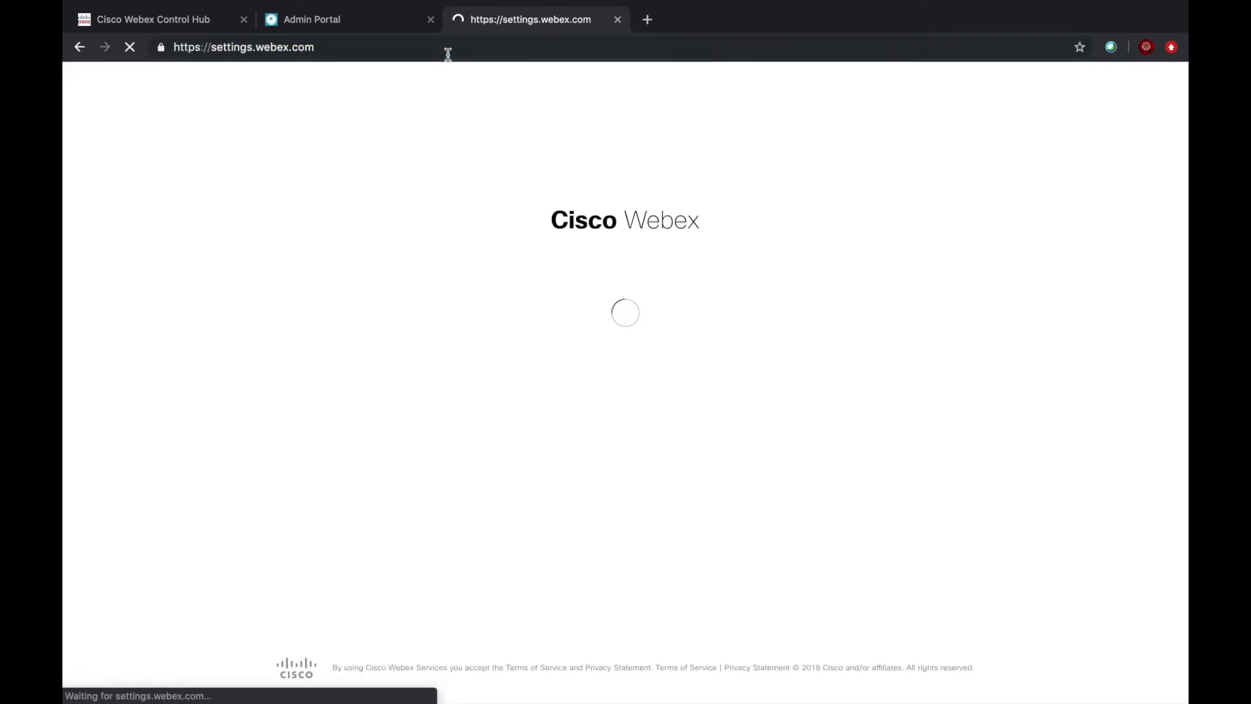
click(595, 362)
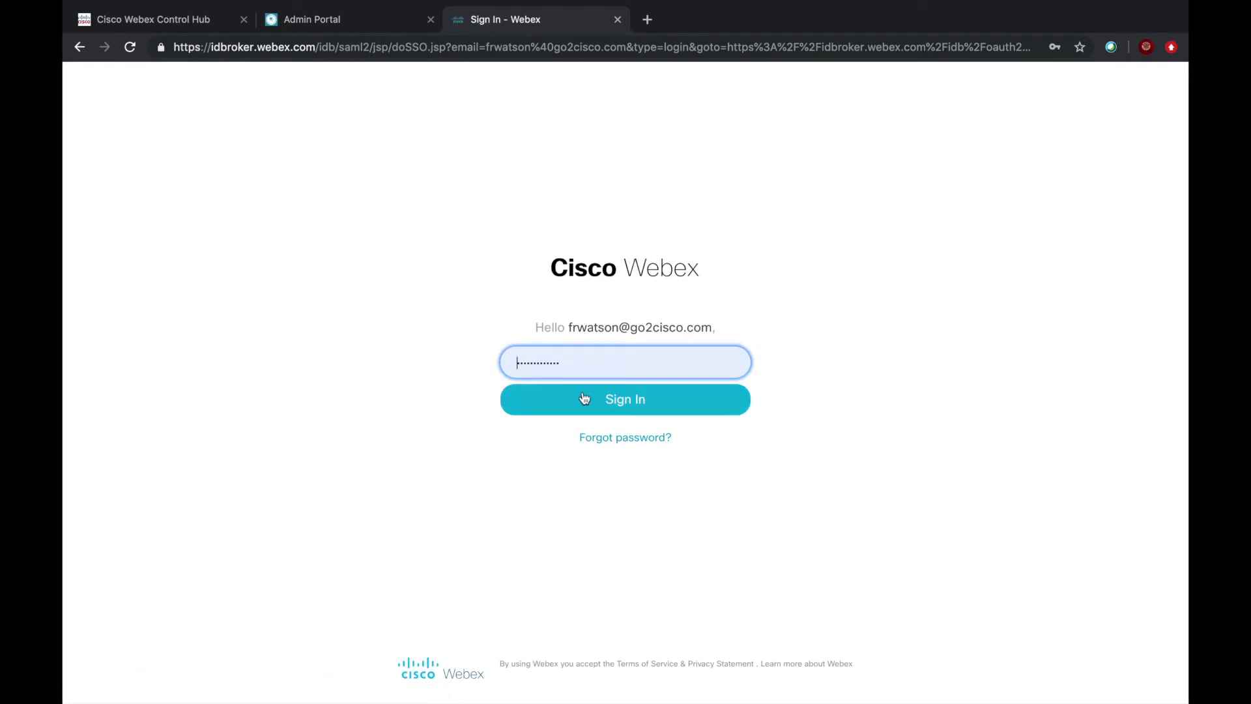
click(584, 400)
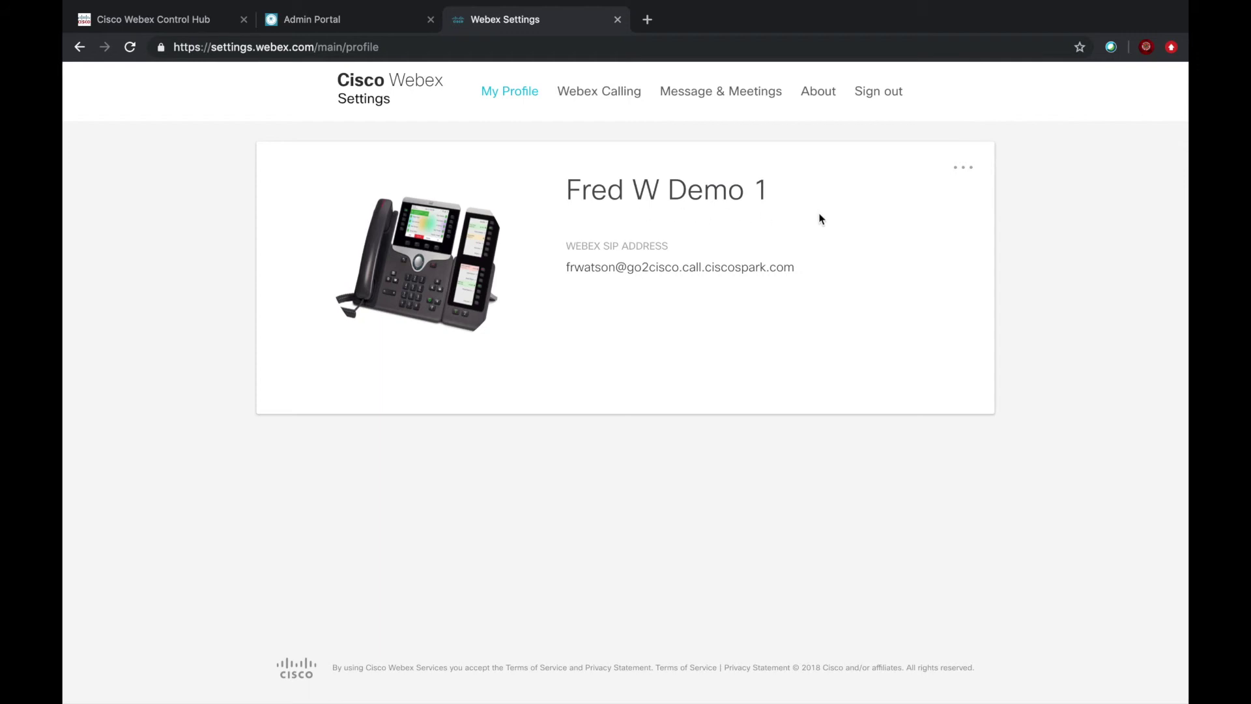
click(958, 171)
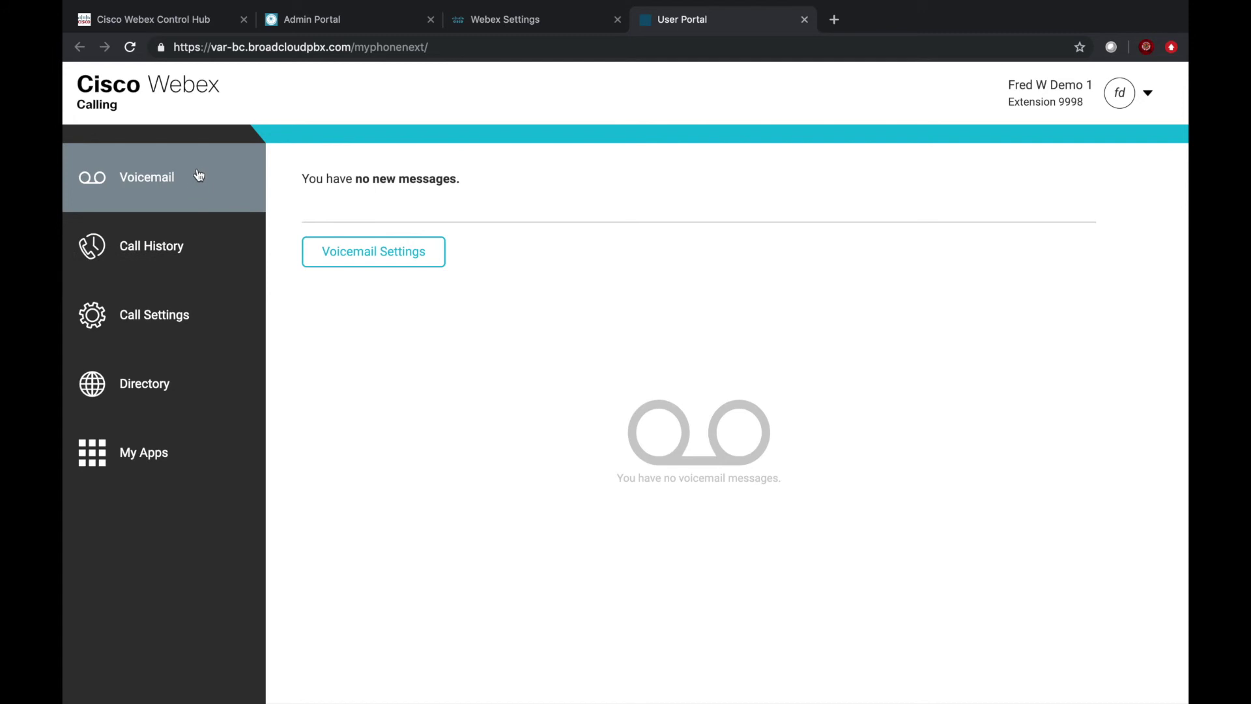
- Check the User Portal's Directory and My Apps pages, then return to the Webex Settings profile
click(137, 388)
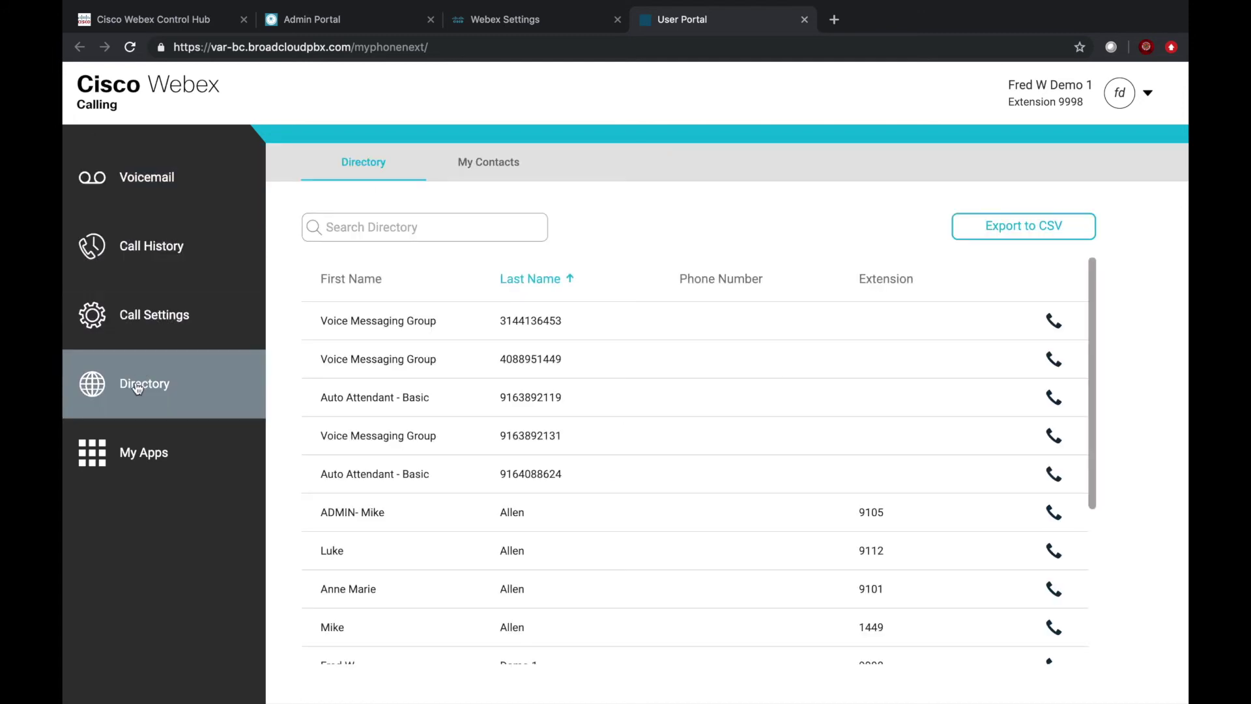
click(129, 460)
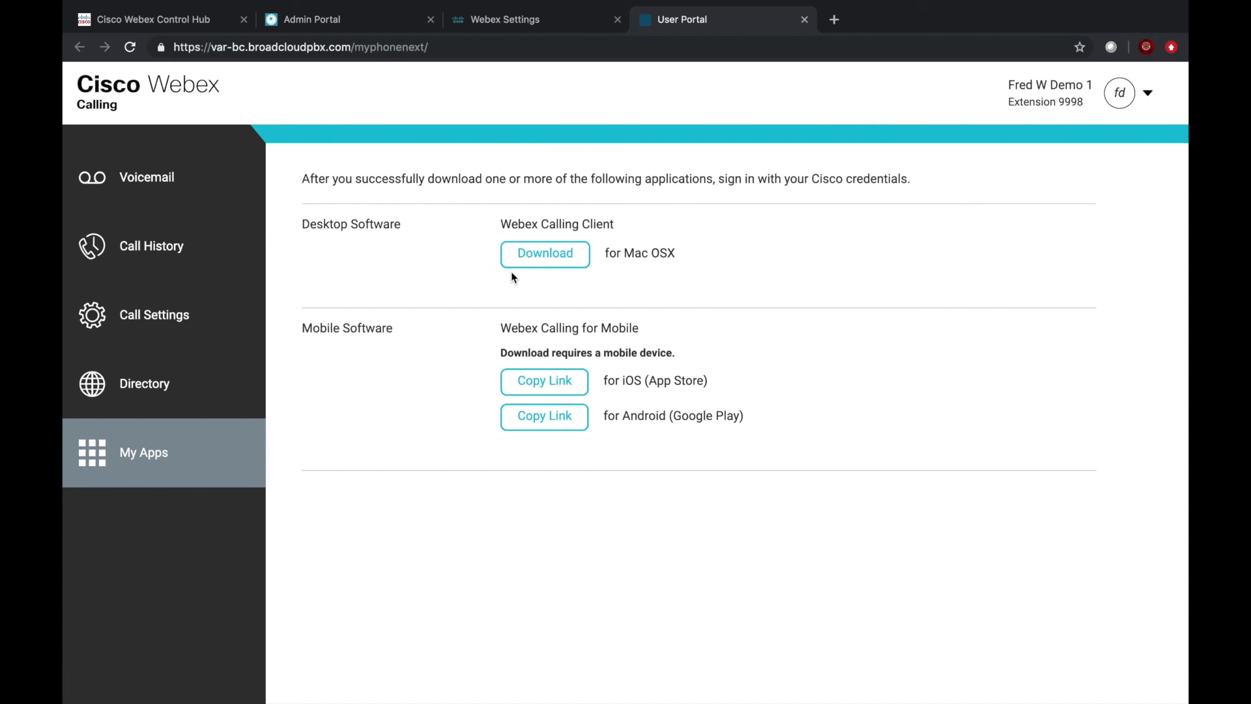
click(509, 17)
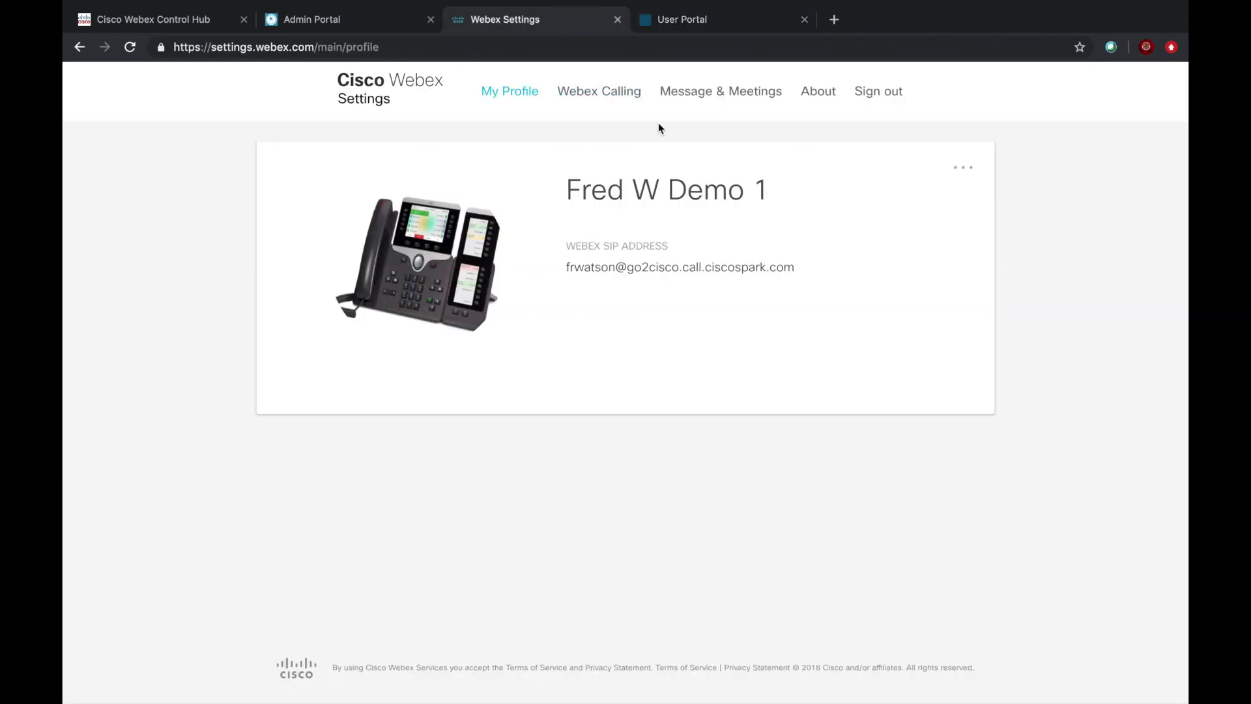